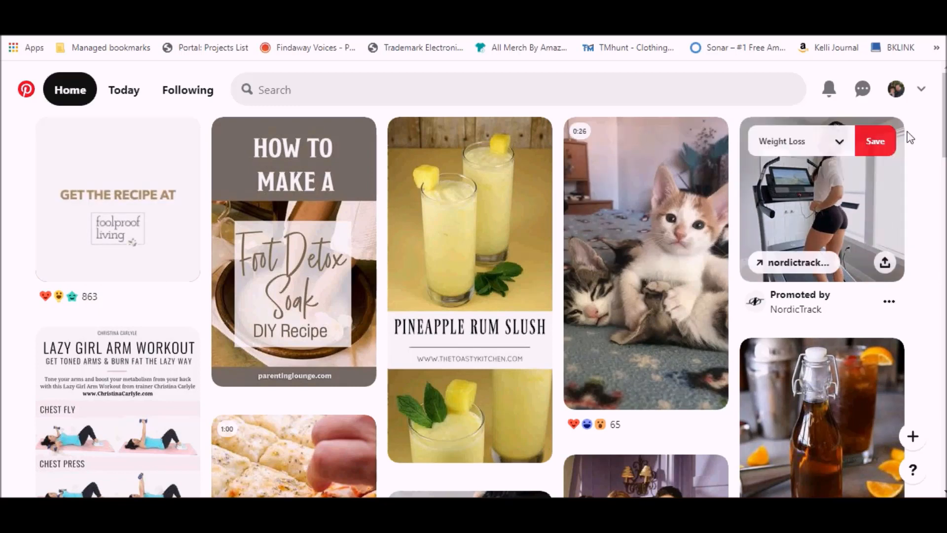
- Open the personal profile's settings and look through its account settings
left_click(921, 91)
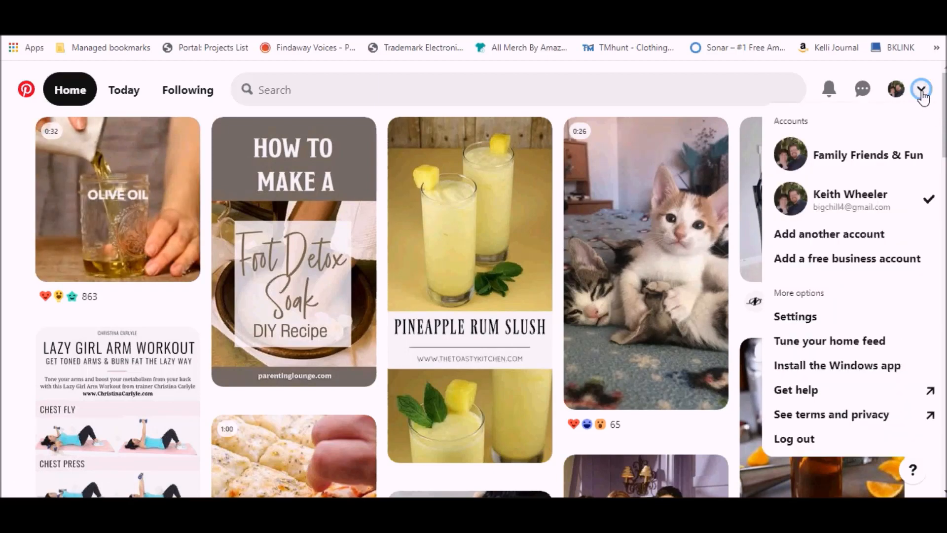
left_click(804, 322)
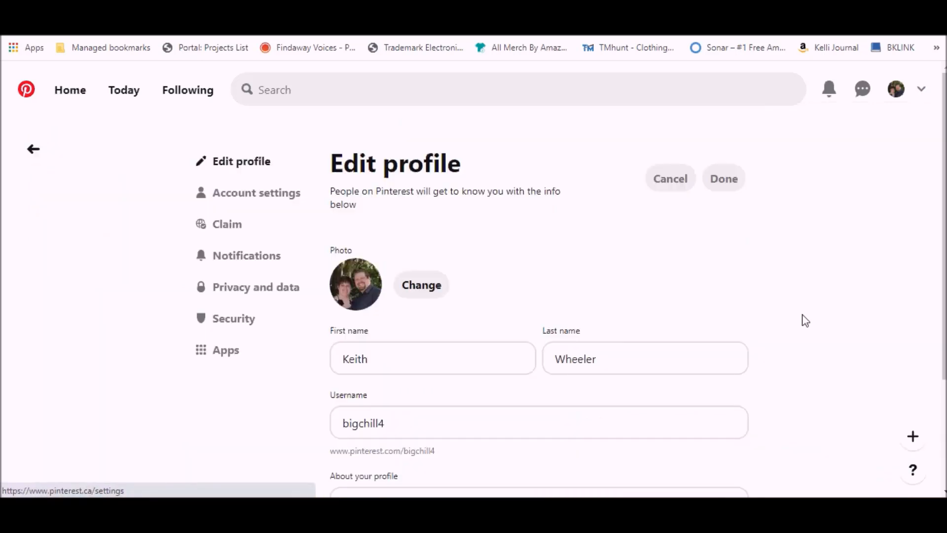
left_click(220, 201)
scroll(387, 292, "down", 7)
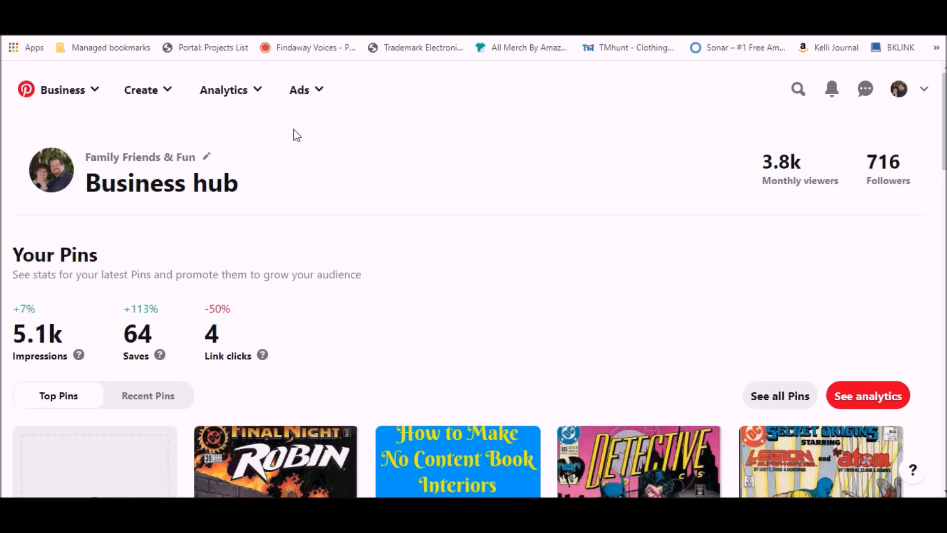
- Start a new ad campaign with the Traffic objective and name it "Mimi Ad | Traffic"
left_click(312, 102)
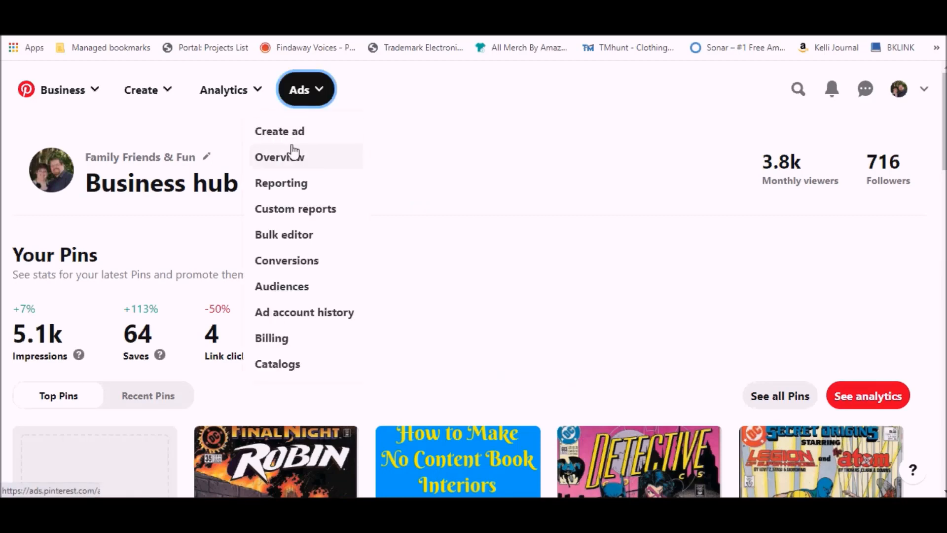
left_click(287, 140)
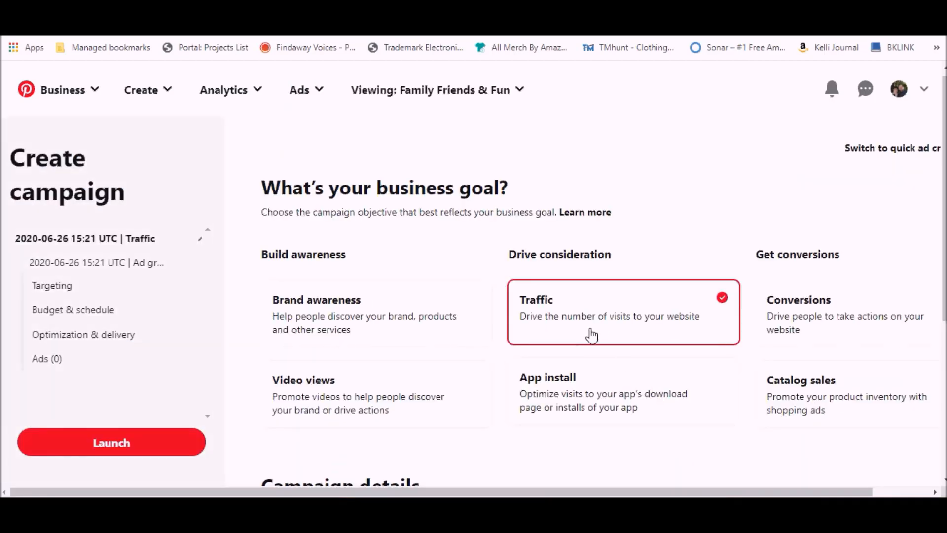
scroll(592, 336, "down", 5)
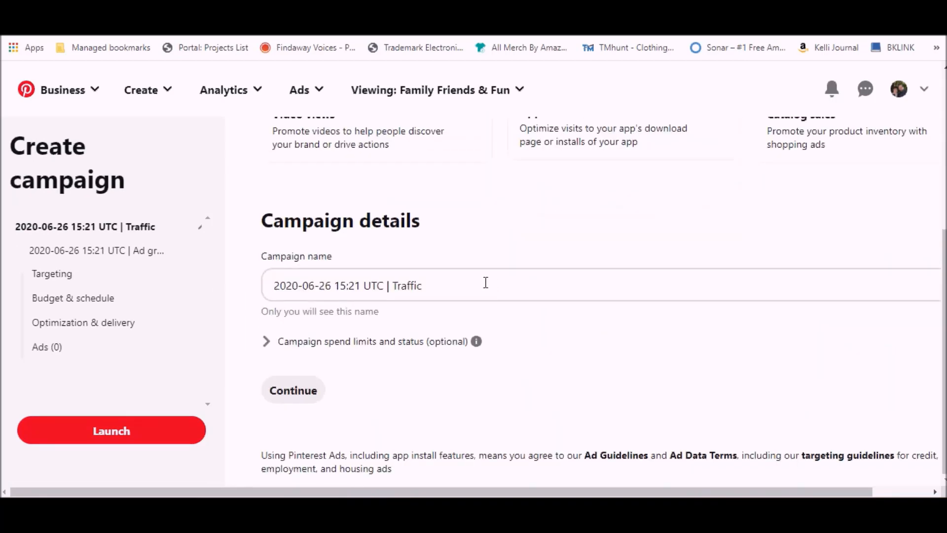
left_click(473, 284)
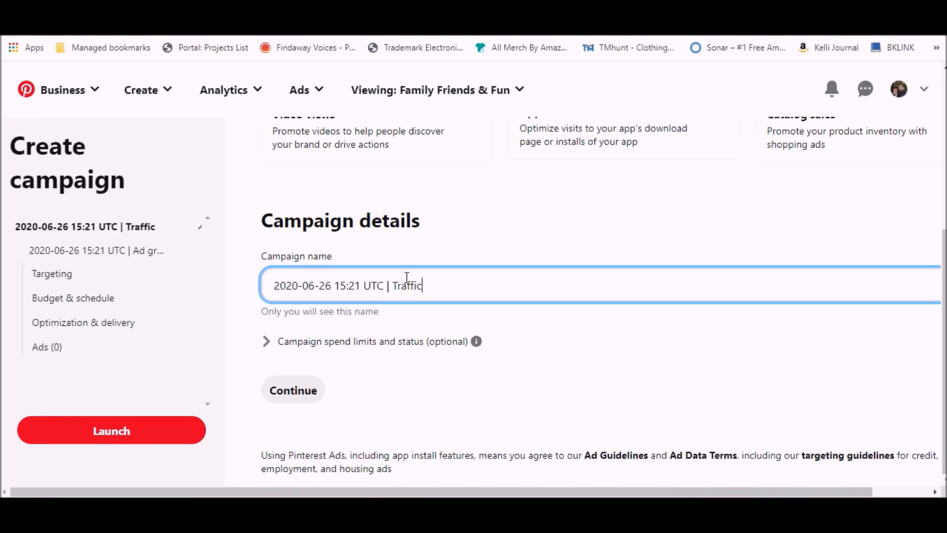
left_click_drag(383, 285, 195, 290)
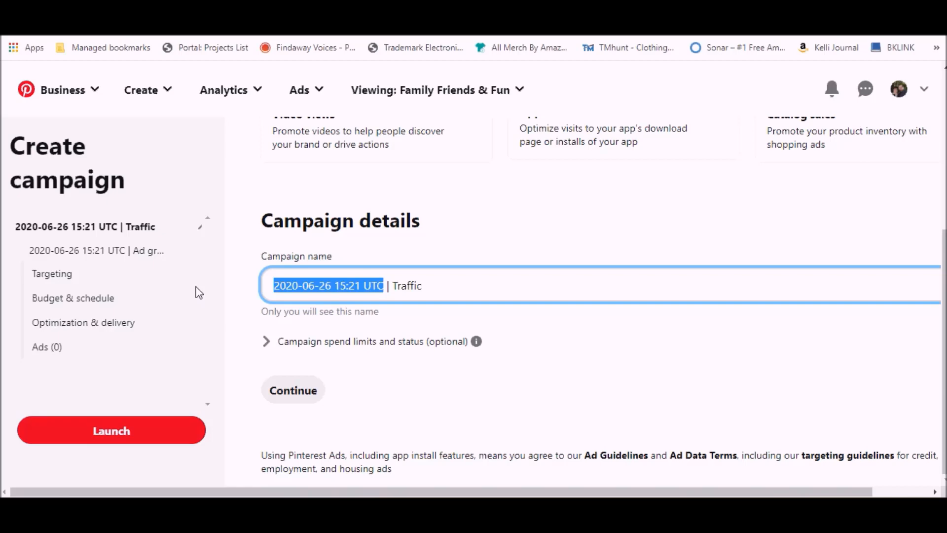
type("Mimi Ad")
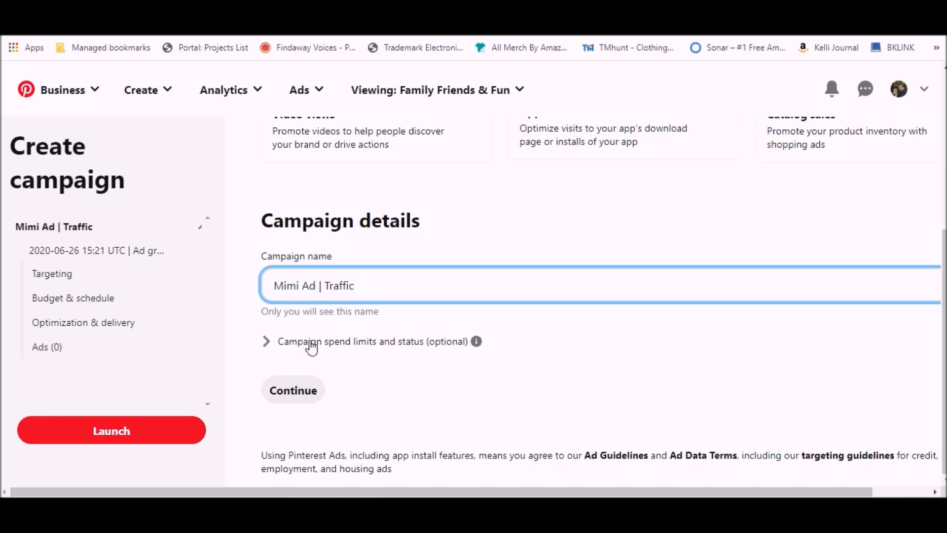
- Set the campaign's daily spend limit to 5.00 USD, leave the lifetime limit empty, and continue to the ad group details
left_click(311, 346)
scroll(311, 345, "down", 1)
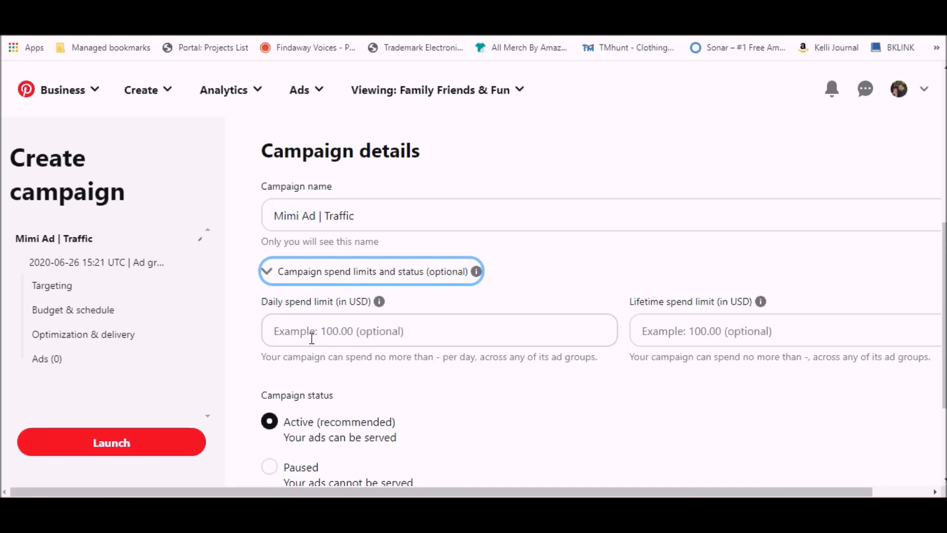
scroll(311, 339, "down", 1)
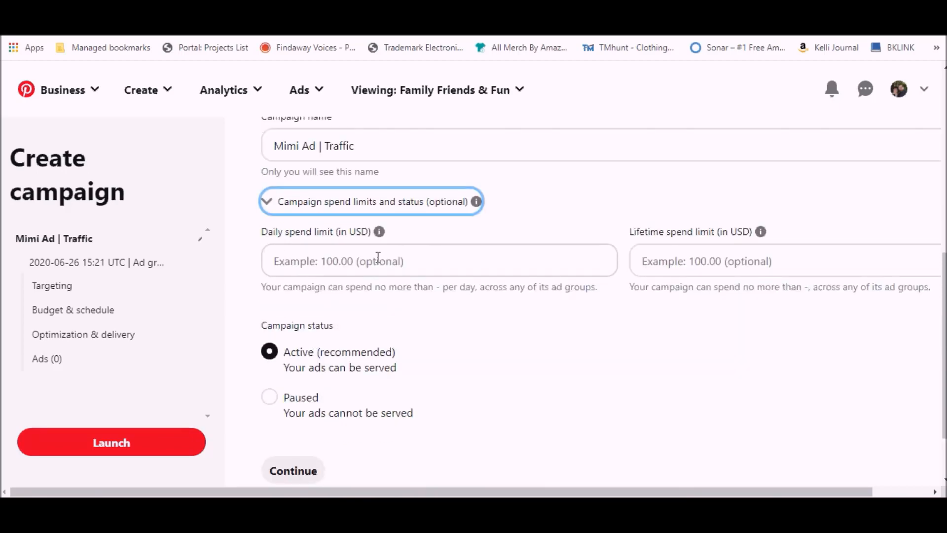
left_click(360, 264)
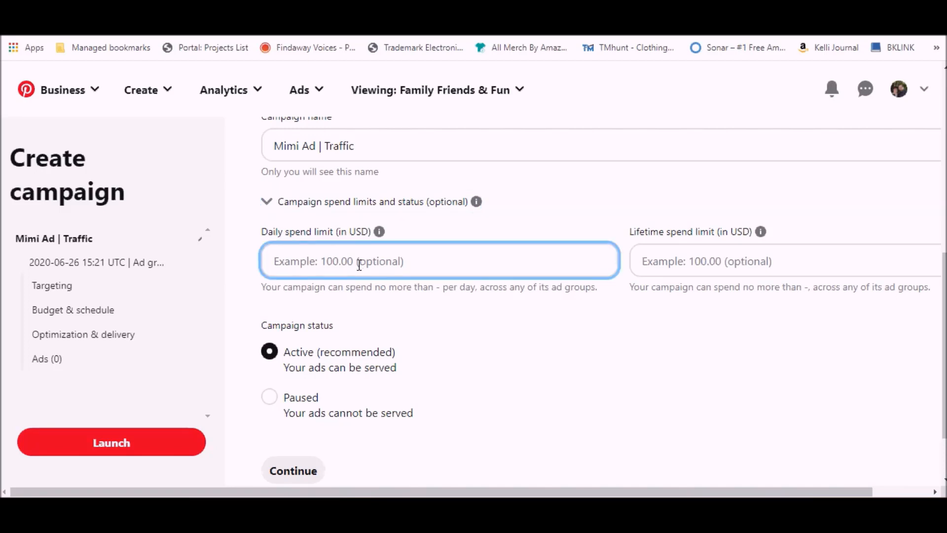
type("5")
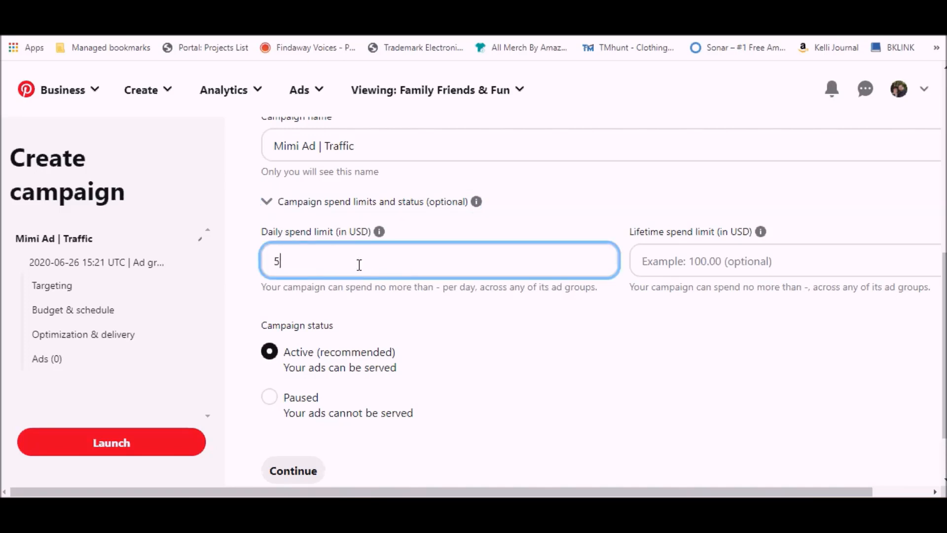
key("Tab")
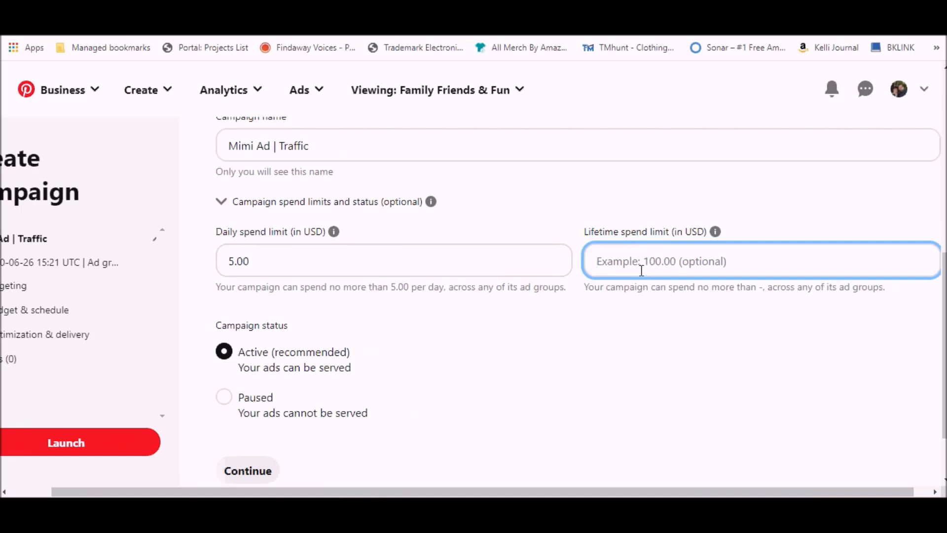
scroll(384, 338, "down", 2)
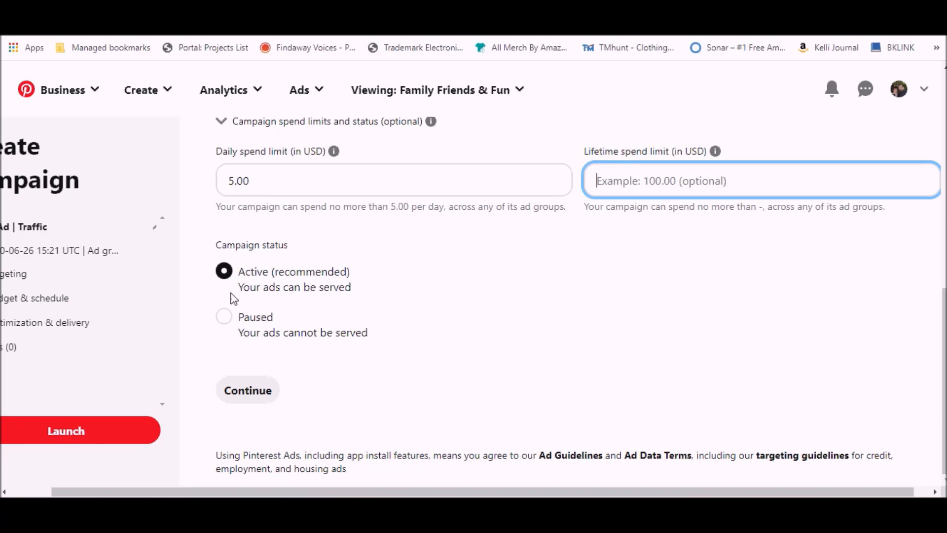
left_click(249, 391)
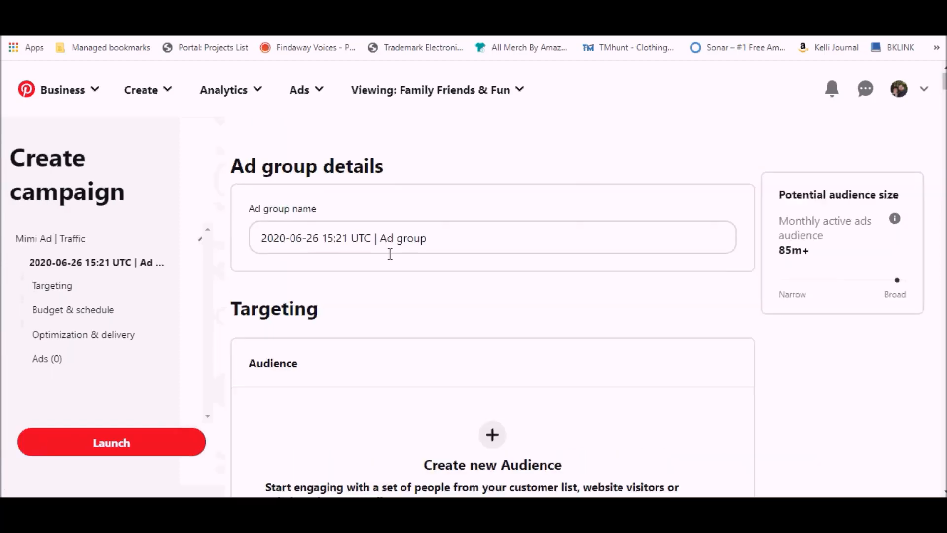
- Choose targeting interests for the ad group, trying out the whole Animals category and looking into the DIY crafts topics
left_click(392, 251)
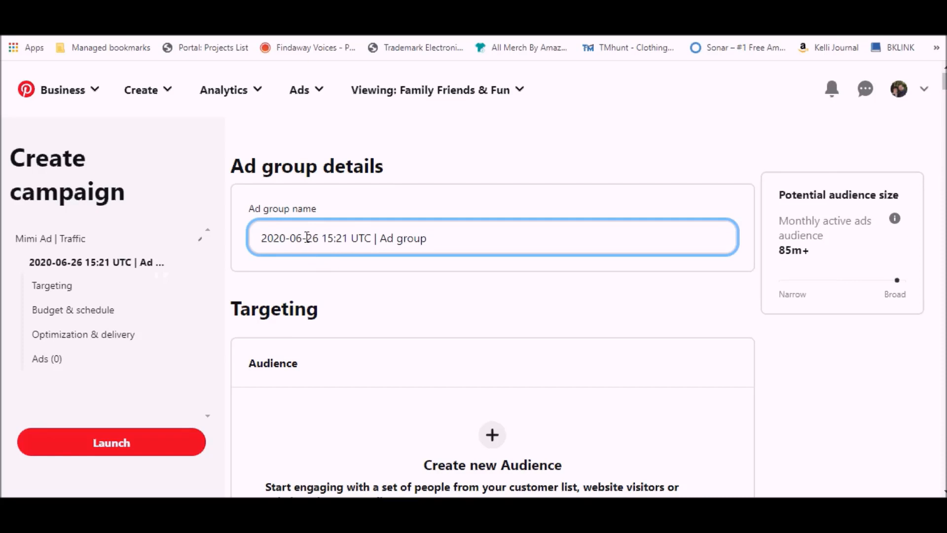
scroll(816, 323, "down", 4)
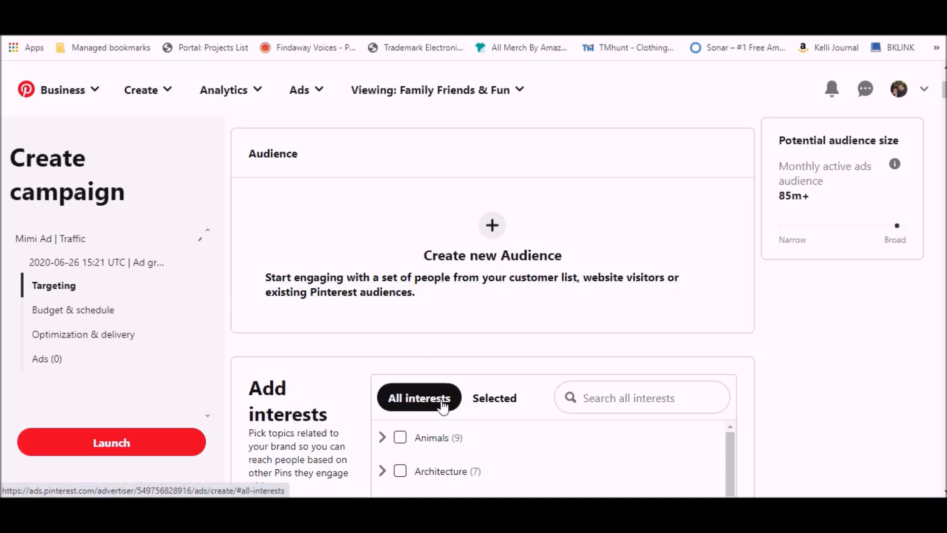
scroll(416, 395, "down", 3)
scroll(453, 406, "down", 1)
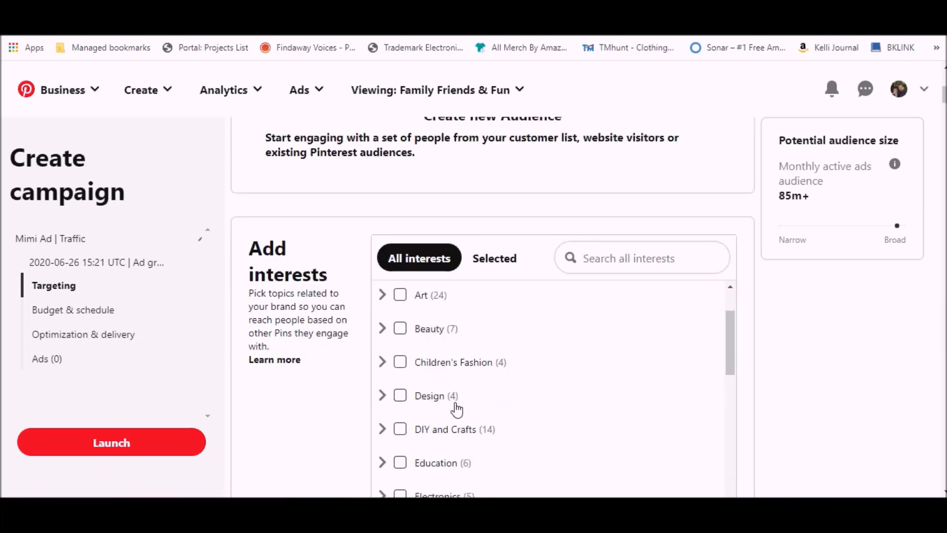
scroll(457, 404, "up", 1)
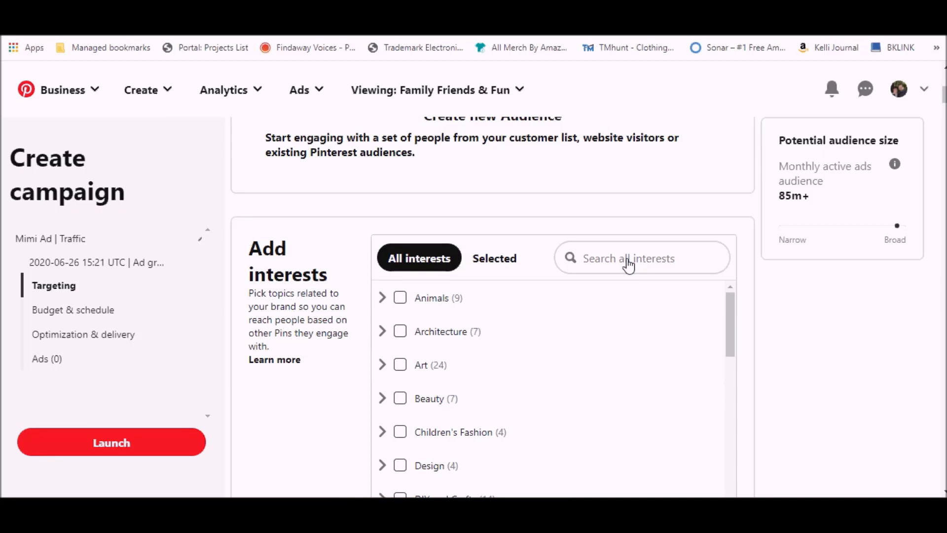
scroll(628, 265, "down", 1)
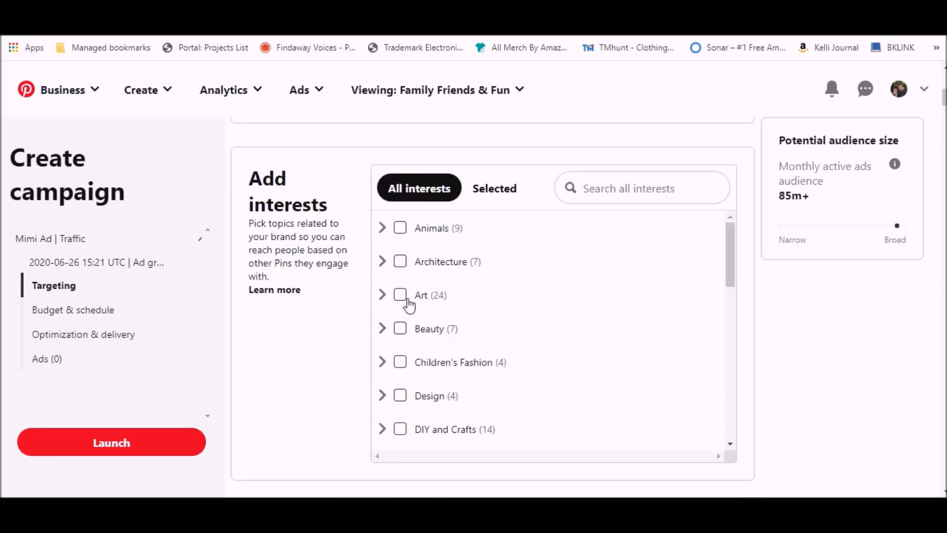
left_click(382, 229)
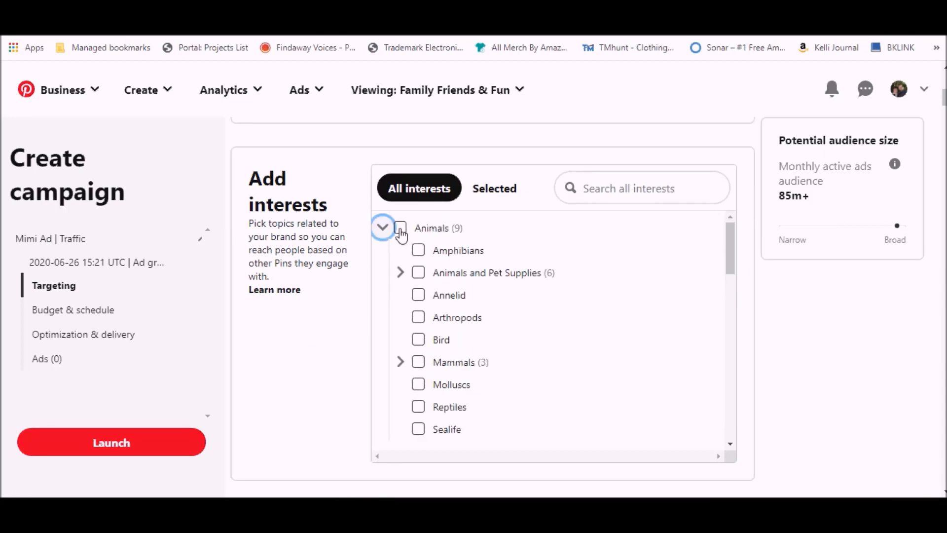
left_click(400, 229)
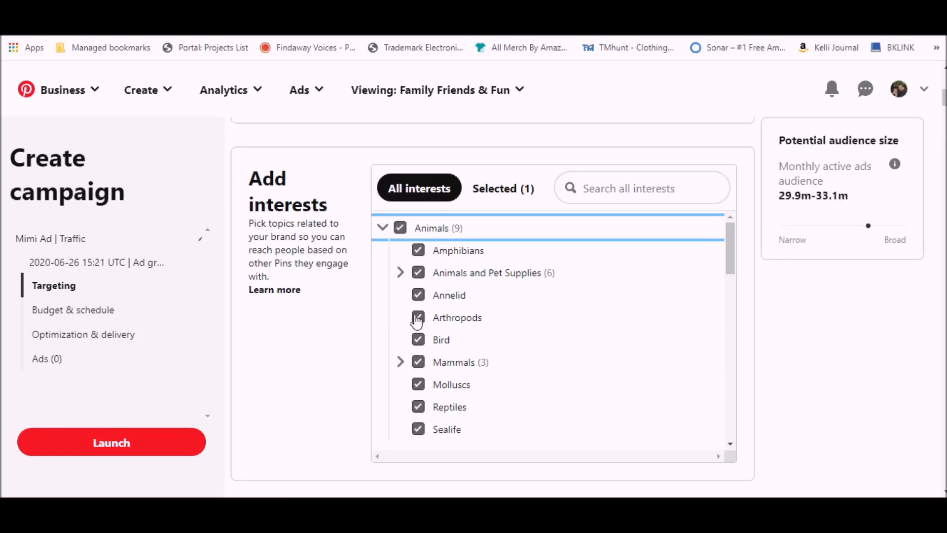
left_click(401, 231)
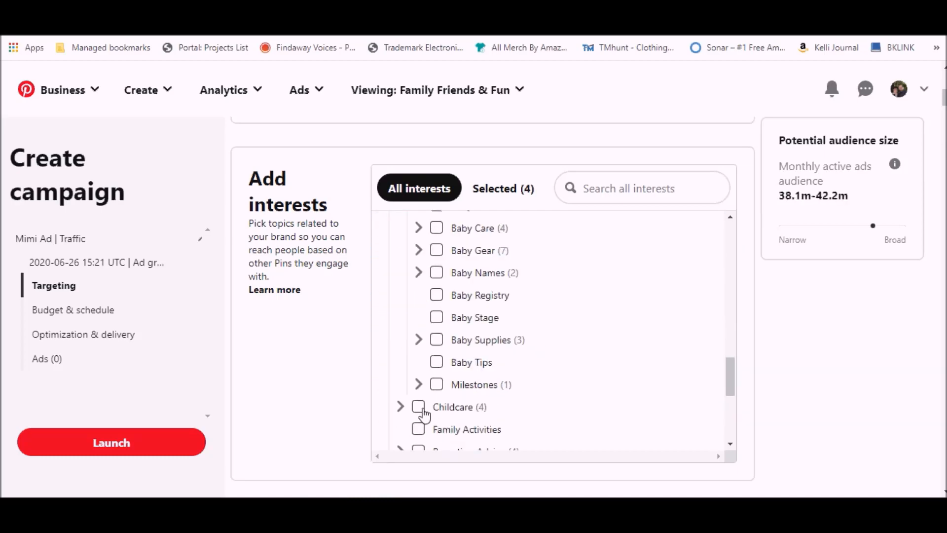
- Search related keywords for children's books and "fun book" and add matching results to the ad group's keyword list
scroll(412, 398, "down", 7)
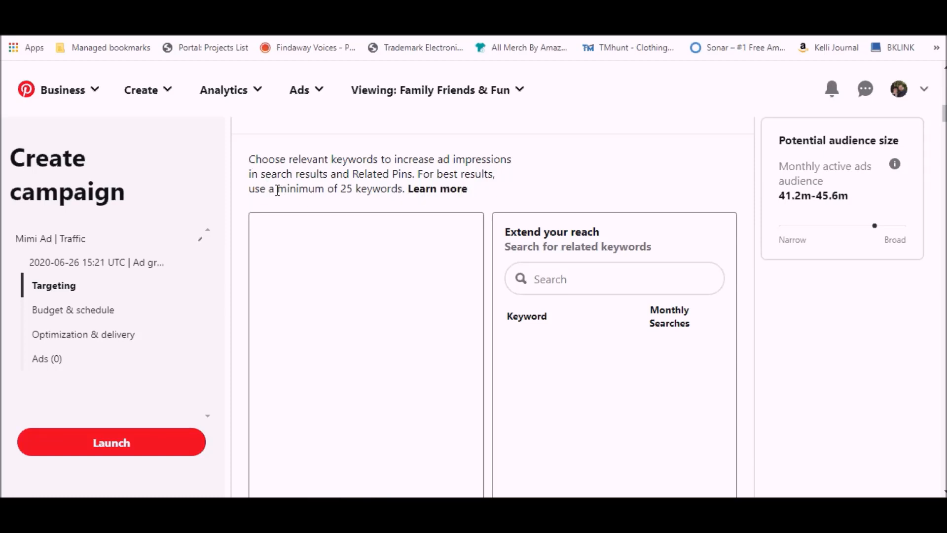
left_click(582, 286)
type("children s")
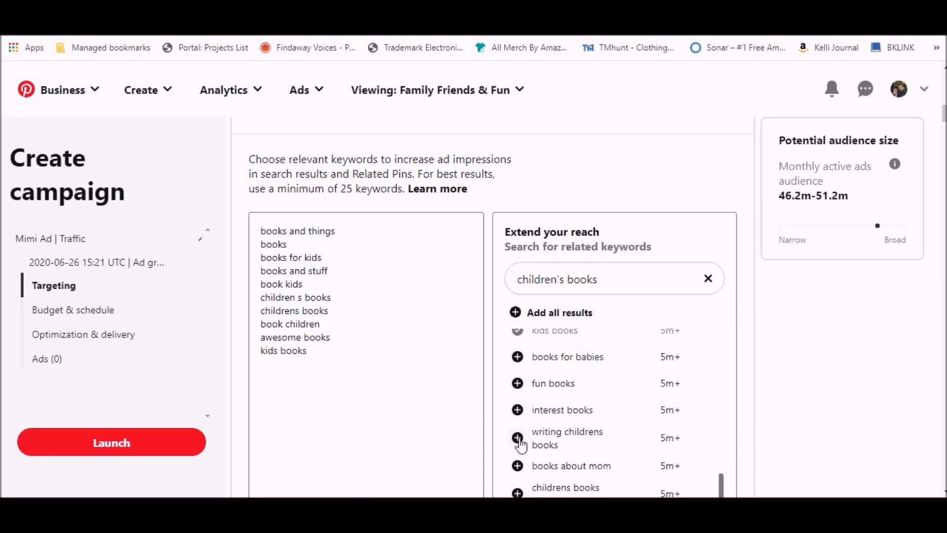
scroll(518, 389, "down", 3)
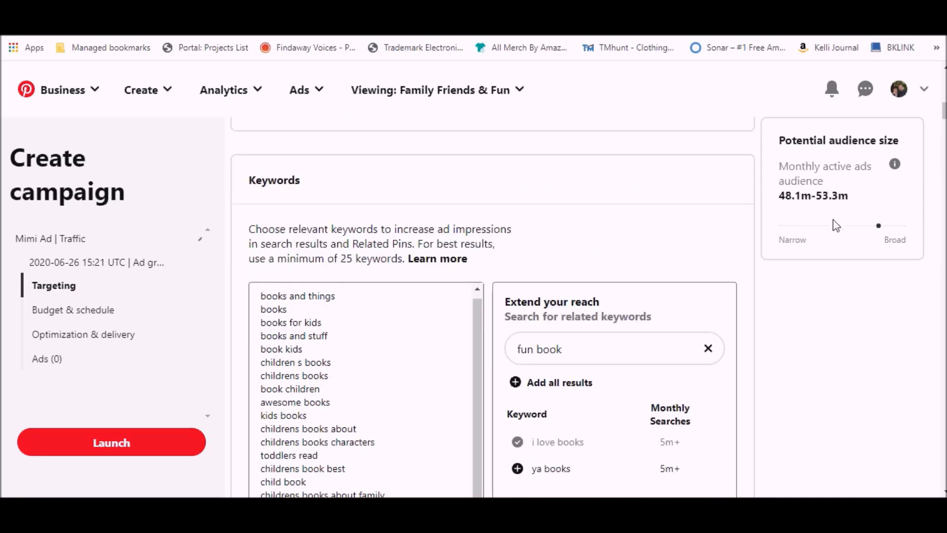
- Restrict the ad group's audience to specific ages, excluding the 18-24 range
scroll(296, 273, "down", 2)
scroll(296, 273, "down", 10)
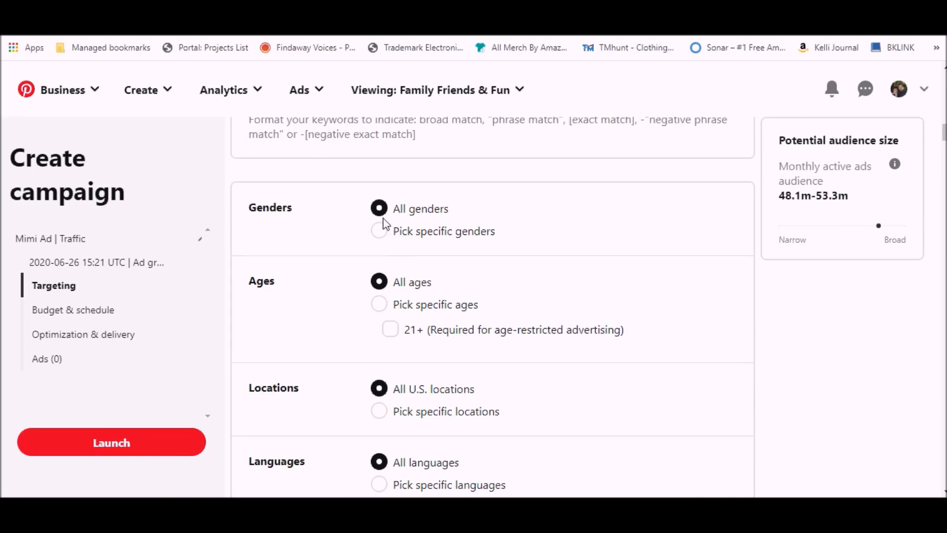
left_click(379, 305)
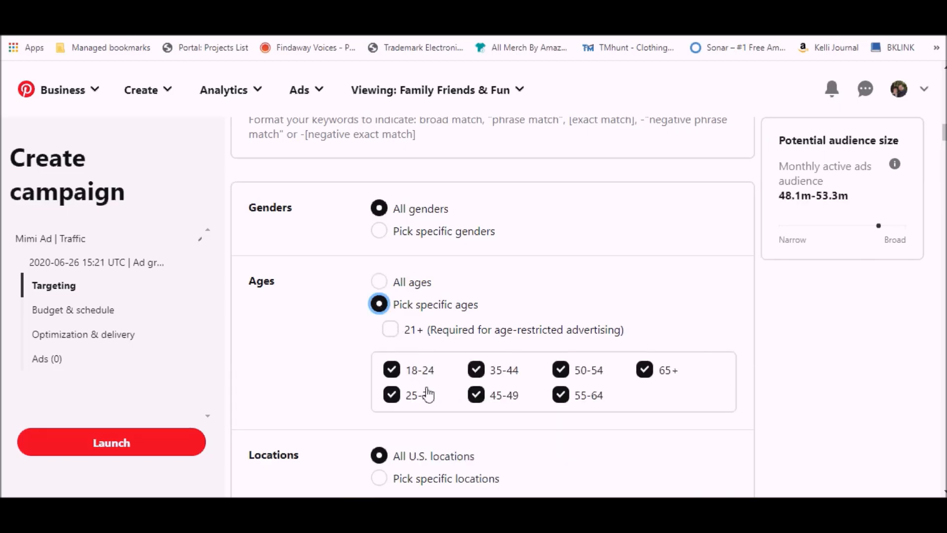
left_click(392, 371)
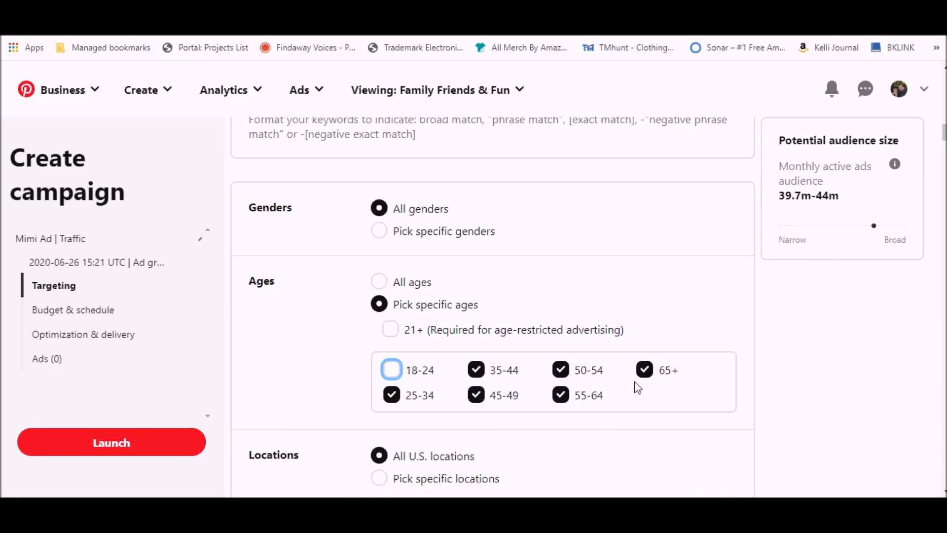
- Keep all locations, languages, devices and placements, and set the ad group's daily budget to 5.00 USD
scroll(631, 388, "down", 4)
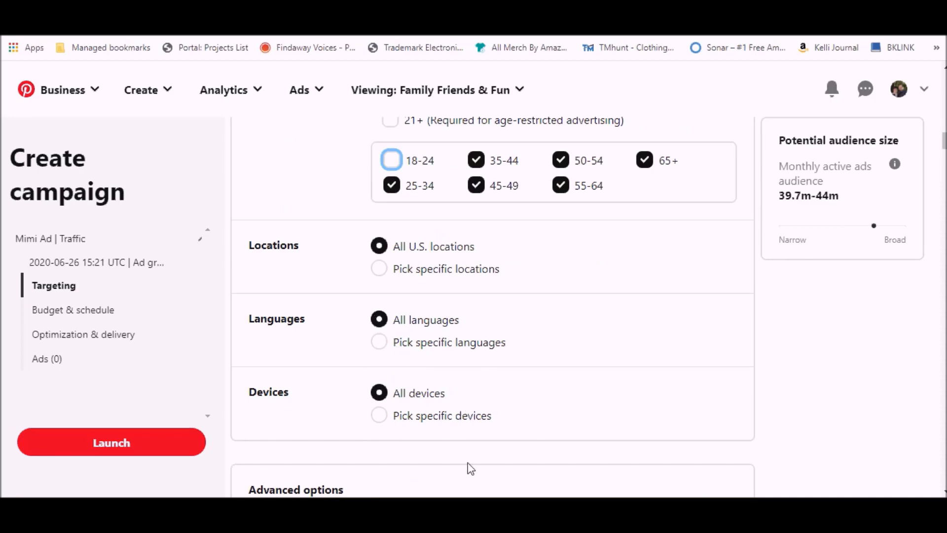
scroll(437, 382, "down", 3)
scroll(434, 384, "down", 3)
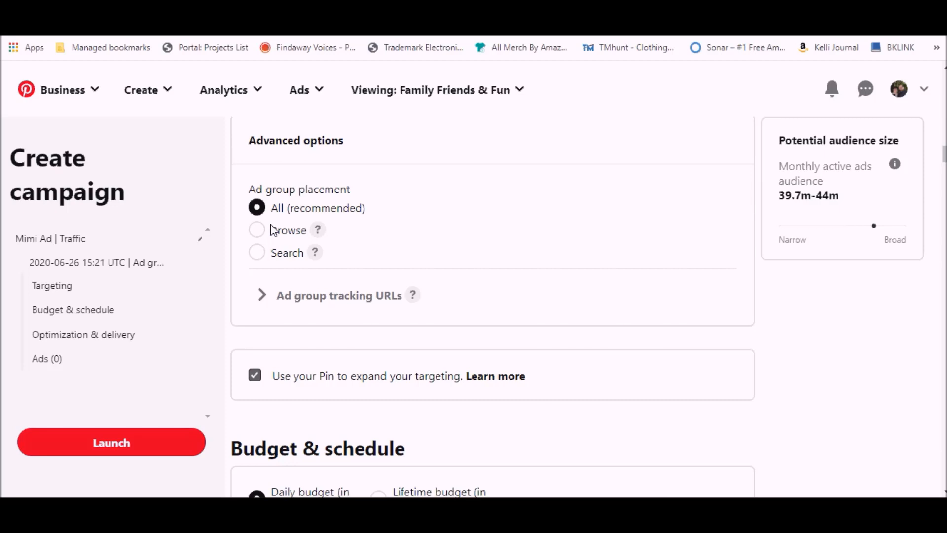
scroll(427, 332, "up", 2)
scroll(431, 341, "down", 1)
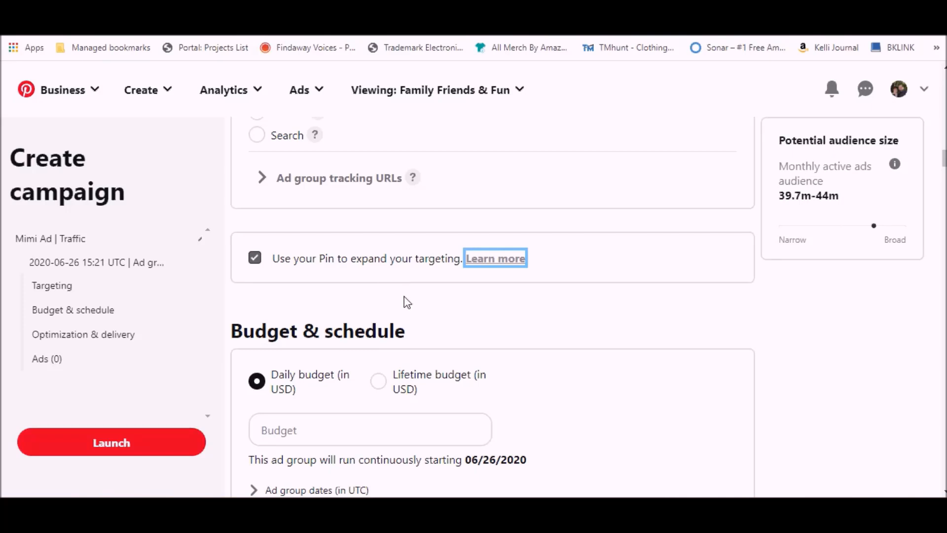
scroll(407, 302, "down", 1)
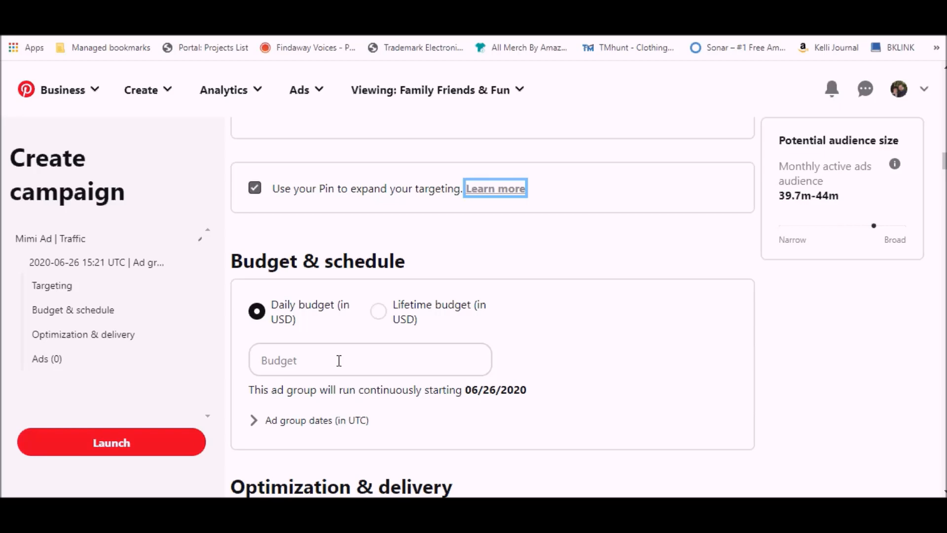
left_click(338, 363)
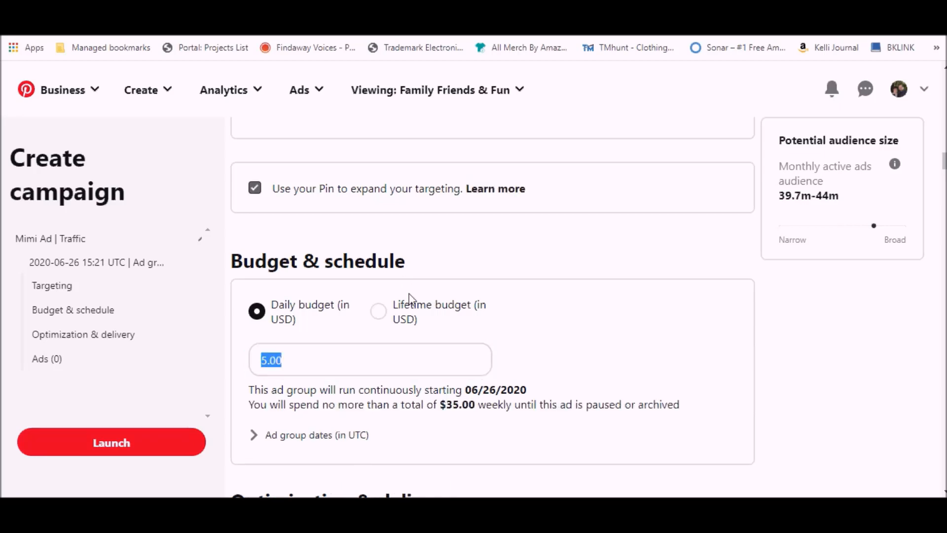
scroll(623, 340, "down", 2)
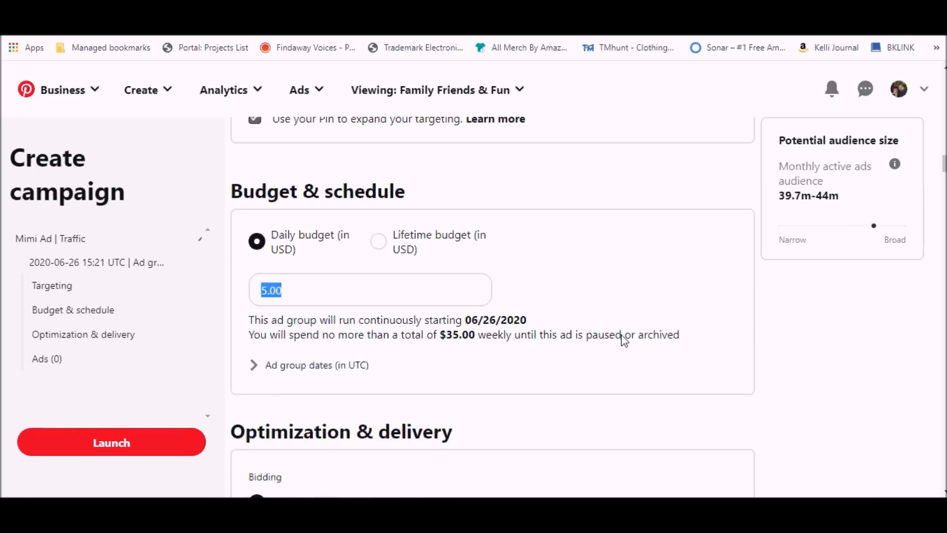
- Switch the ad group to custom bidding and set the maximum CPC bid to 0.15 USD
scroll(493, 306, "down", 4)
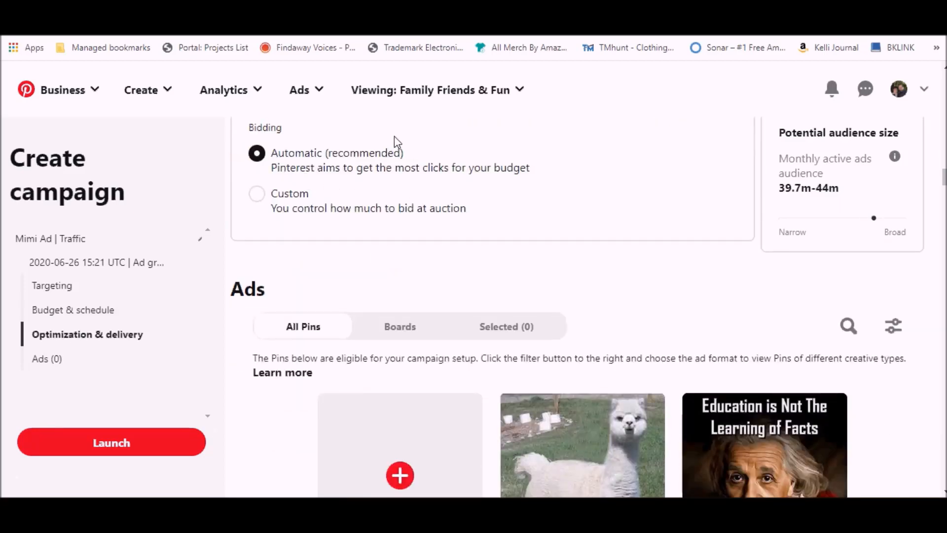
left_click(257, 194)
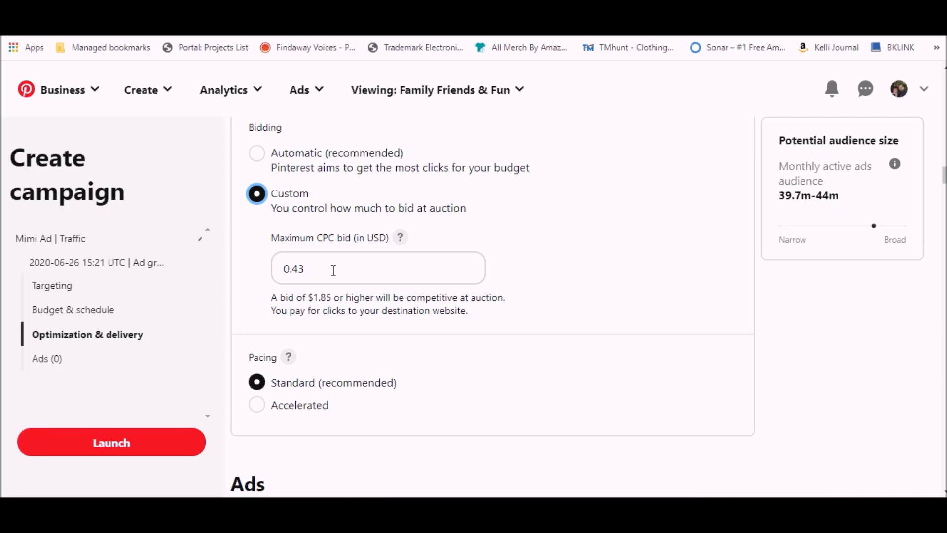
left_click(333, 269)
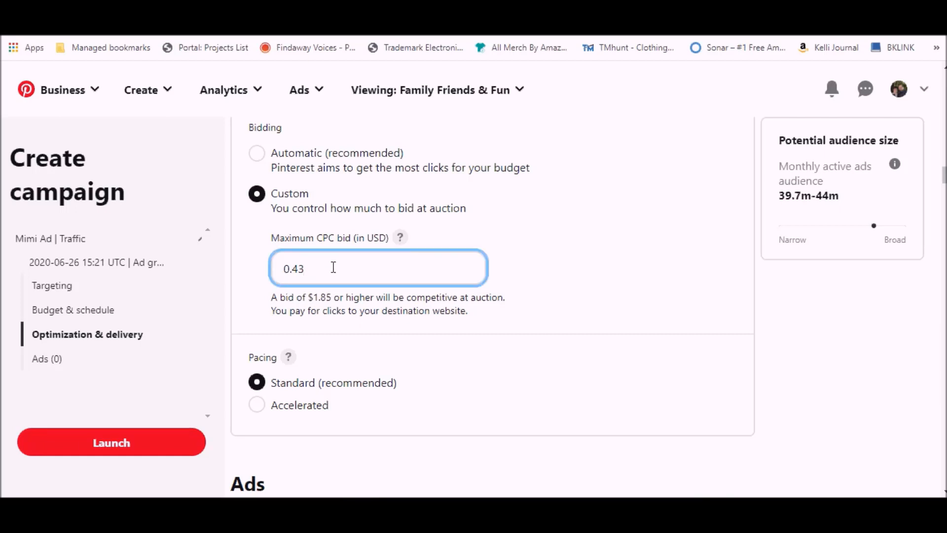
key("BackSpace")
key("BackSpace")
type("15")
- Create a new Pin for the ad and upload the picture of the black dog with the Mimi's Adventure book
scroll(441, 329, "down", 3)
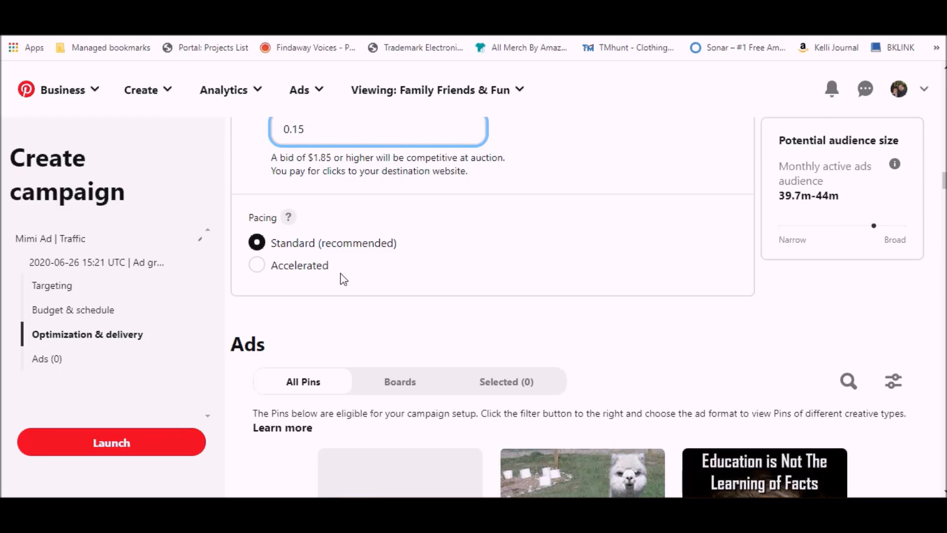
scroll(344, 277, "down", 3)
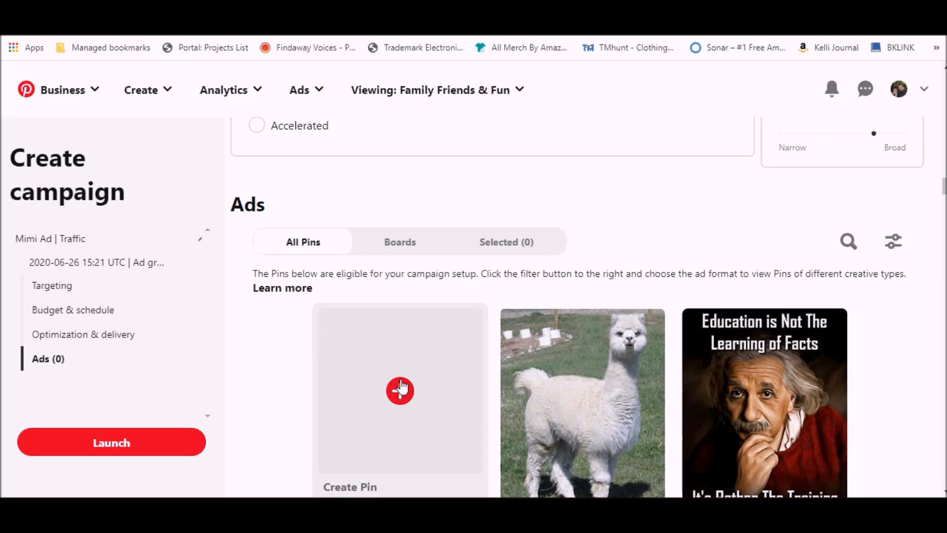
scroll(402, 387, "down", 1)
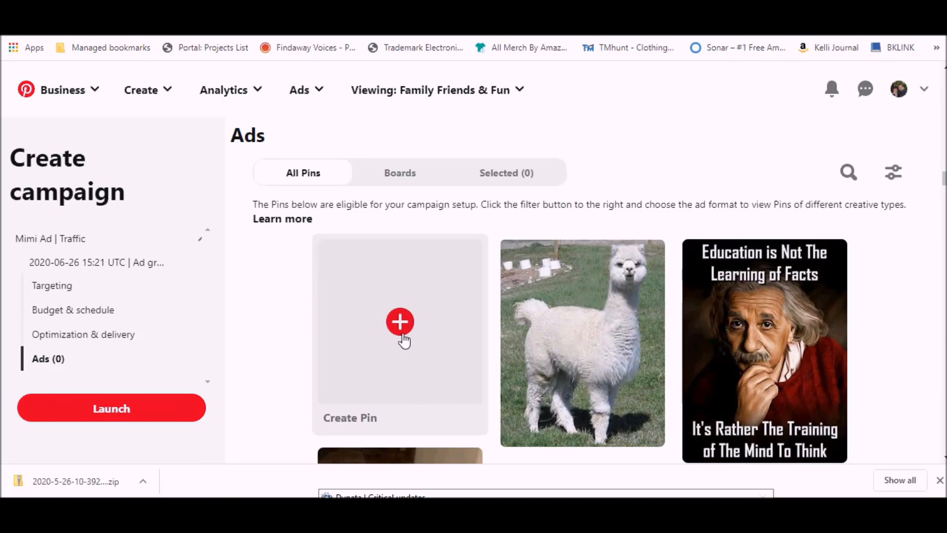
left_click(402, 337)
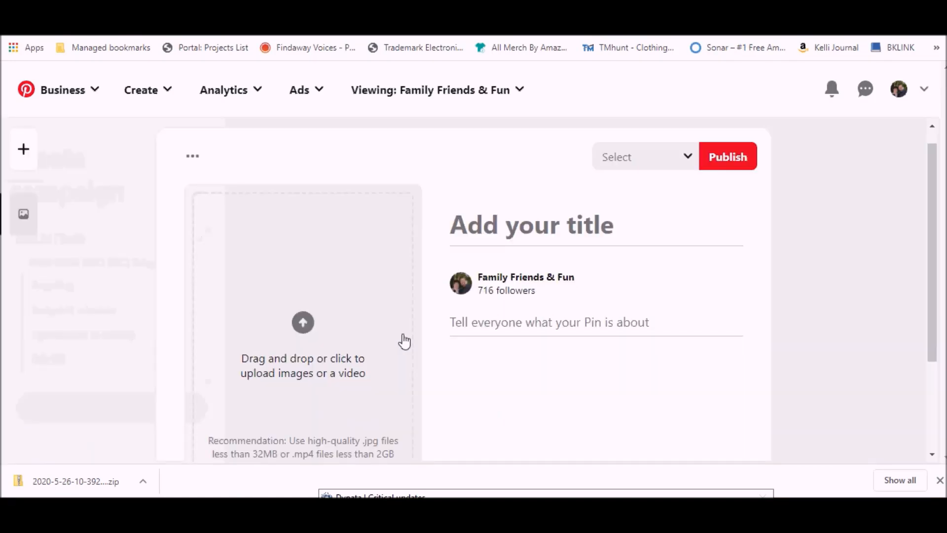
left_click(301, 326)
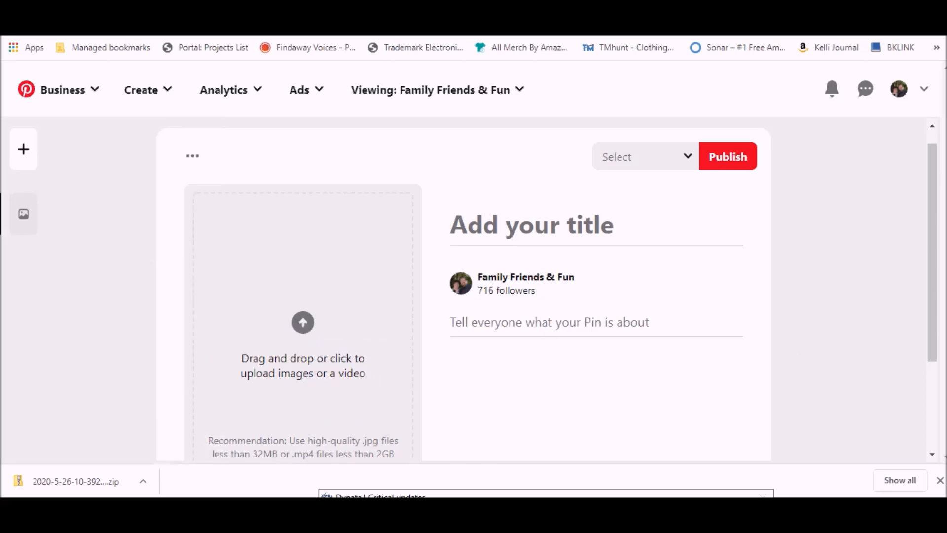
left_click_drag(704, 96, 325, 402)
- Title the Pin "Fun With Mimi's Adventure" and write a description from "Join Mimi on an adventure of a lifetime" to magic offering her something new
left_click(532, 225)
type("Fun With Mimi's Adventure")
left_click(554, 290)
type("Join Mimi on an adventure of a lifetime. Life is too boring on the farm, will things be better when a")
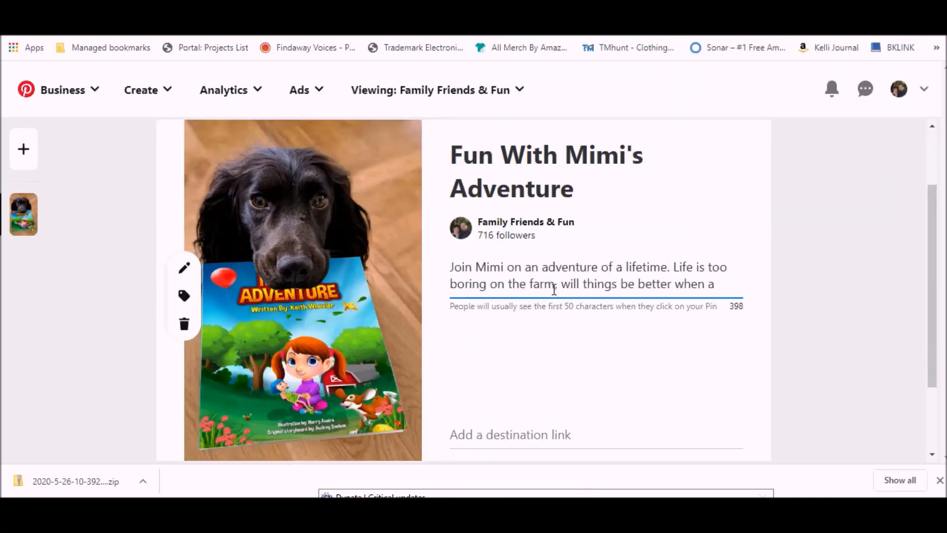
type(" little bit of magic offers her something new?")
- Assign the new Pin to the children's book board and publish it
scroll(552, 408, "up", 2)
left_click(672, 175)
scroll(446, 340, "down", 1)
left_click(454, 327)
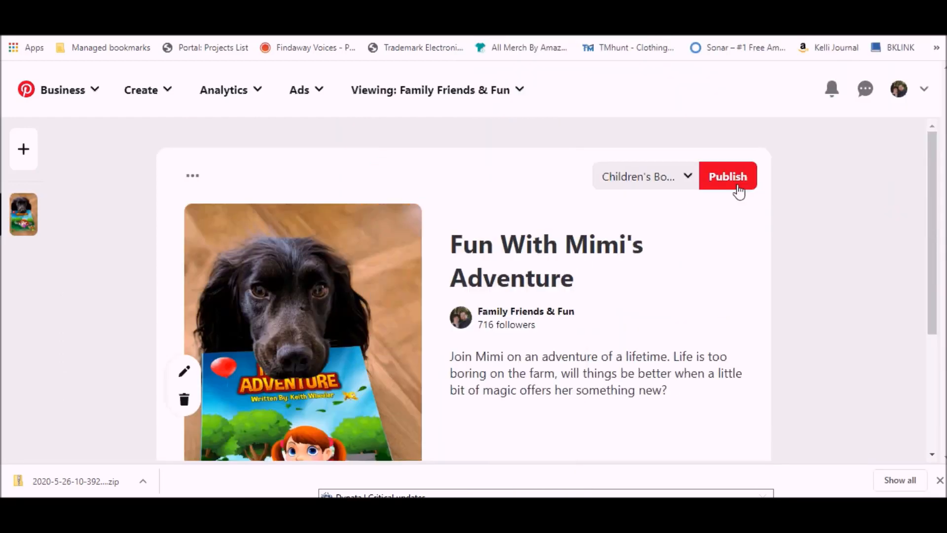
left_click(736, 187)
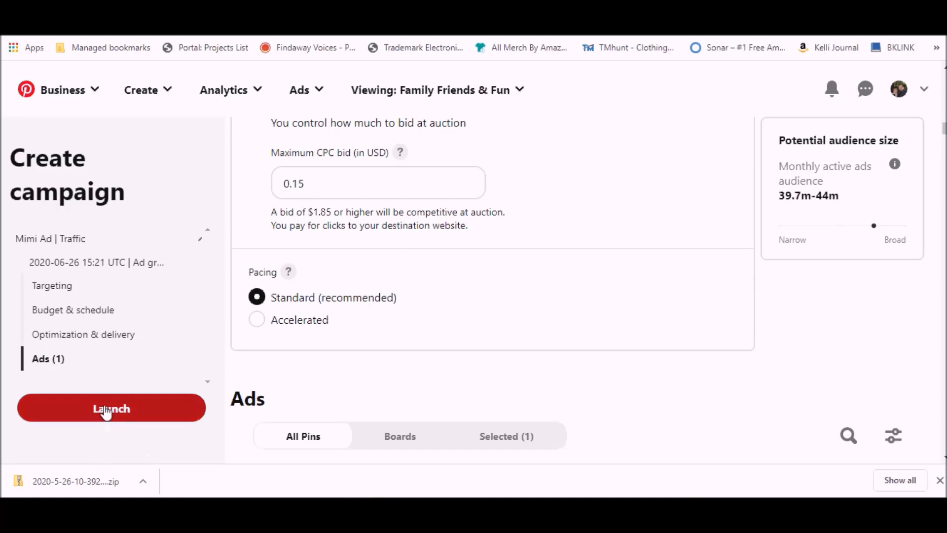
- Rename the ad group as "Parents 25+ | Ad group", replacing only the date and time part of its name
scroll(364, 309, "up", 8)
scroll(371, 306, "up", 12)
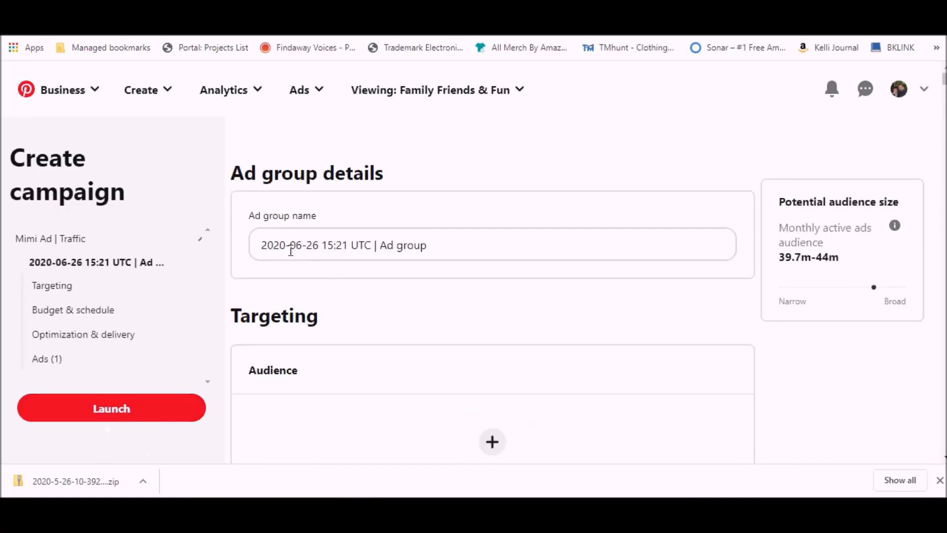
left_click_drag(263, 245, 373, 243)
type("Pare")
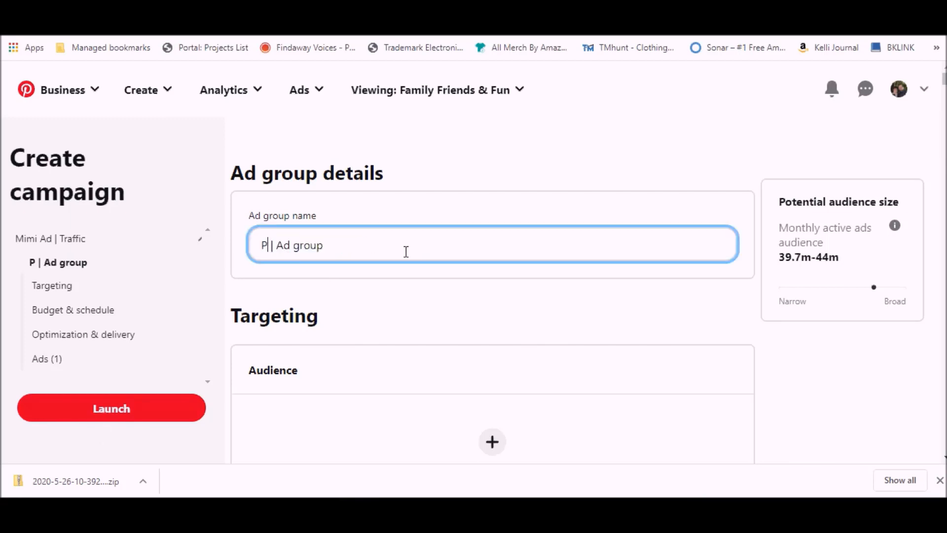
type("nts ")
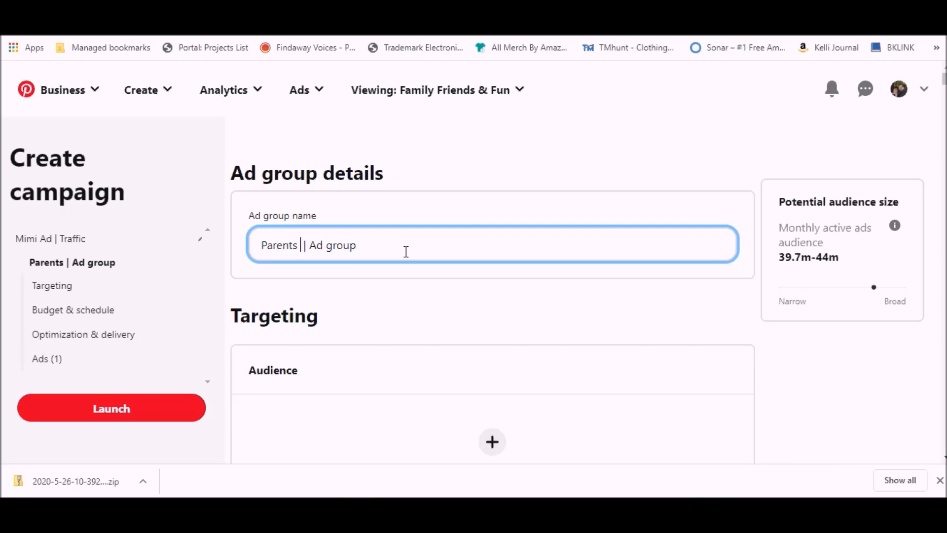
type("25")
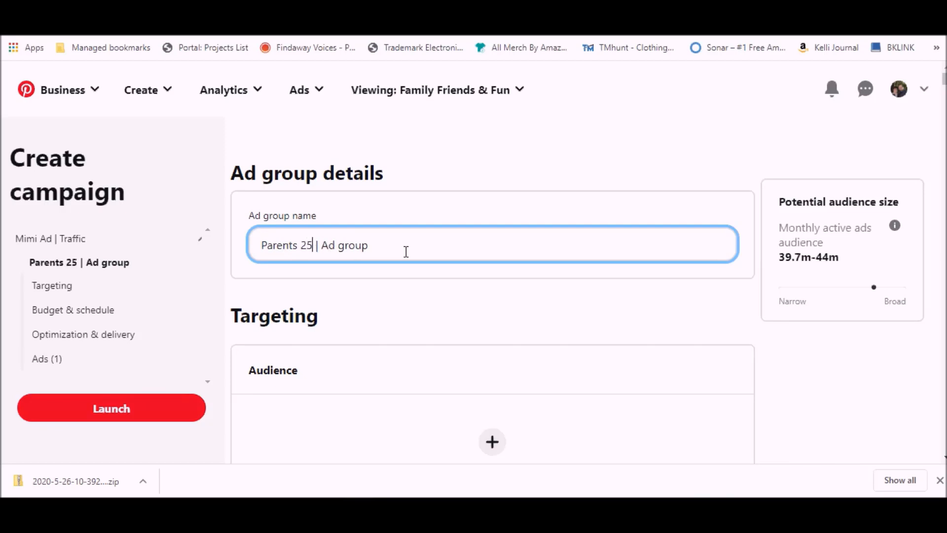
type("+")
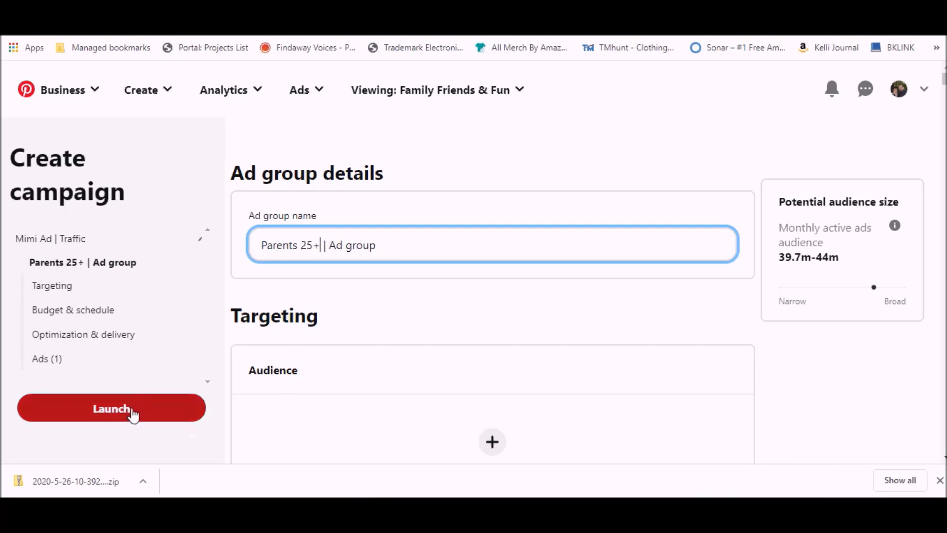